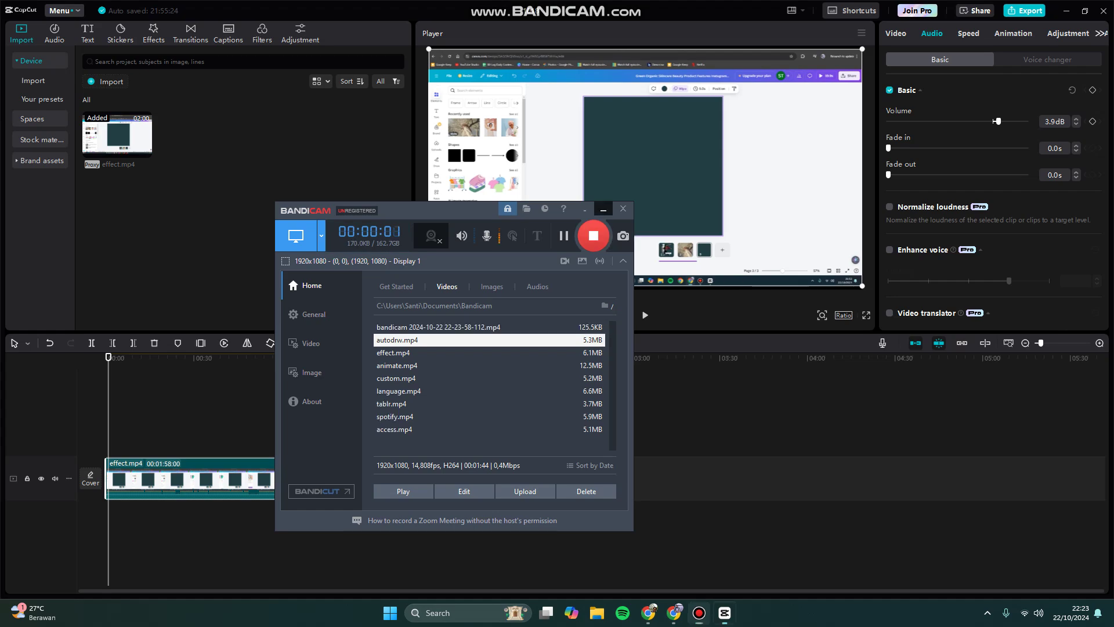
# Step: Minimize Bandicam and switch between CapCut and Chrome to bring up the browser
pyautogui.click(648, 612)
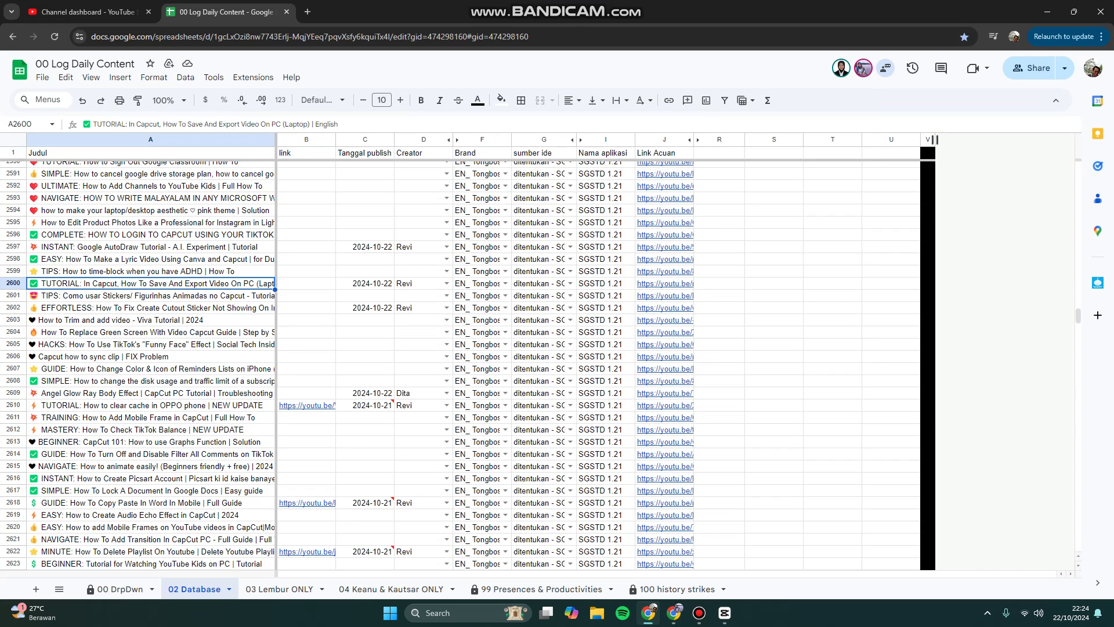
pyautogui.hotkey('alt', 'Tab')
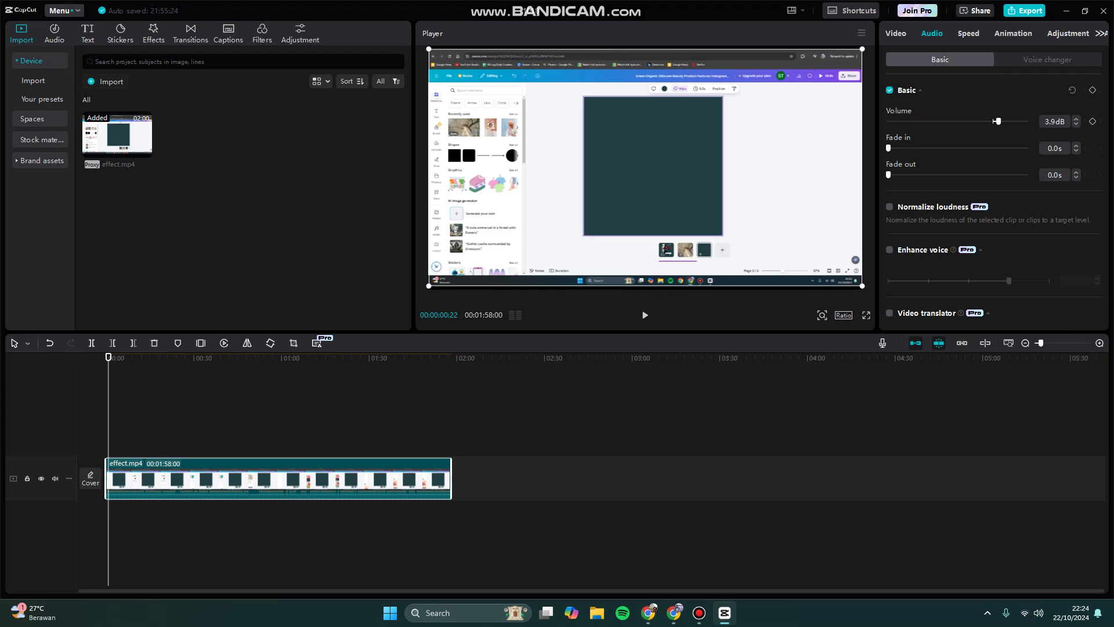
pyautogui.click(648, 611)
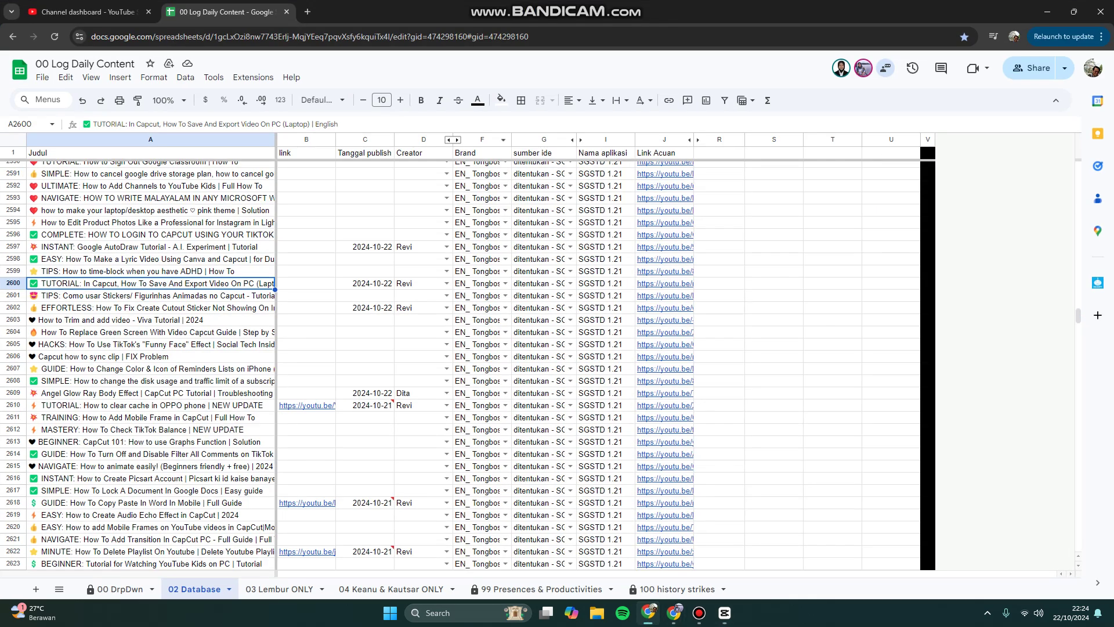
# Step: Open a new tab and load the suggested capcut.com download-guidance page
pyautogui.hotkey('ctrl', 't')
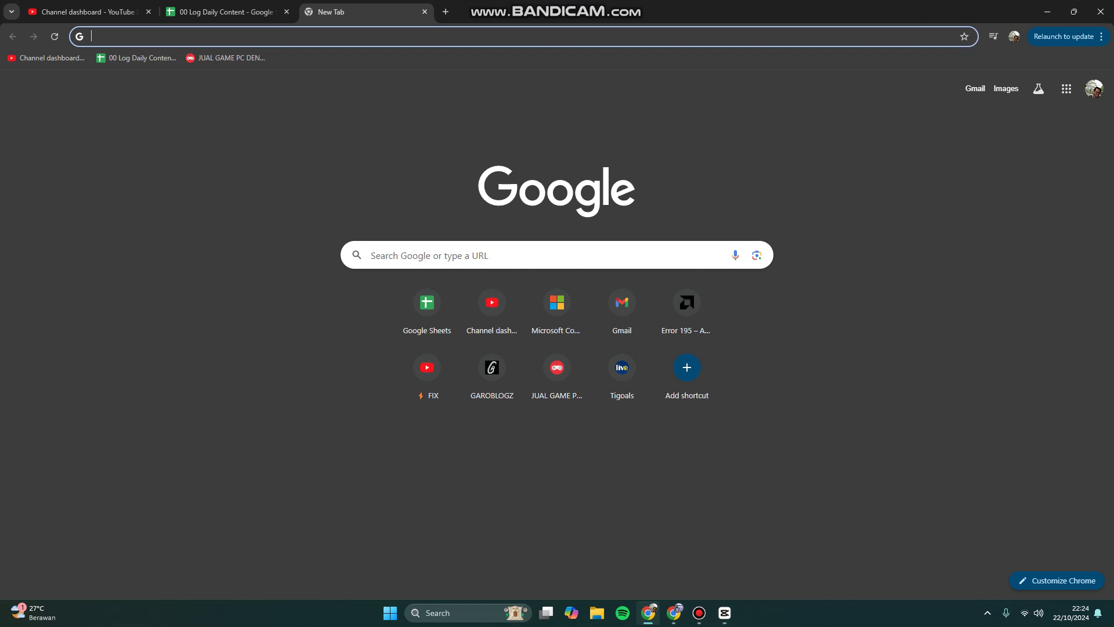
pyautogui.write('capcu')
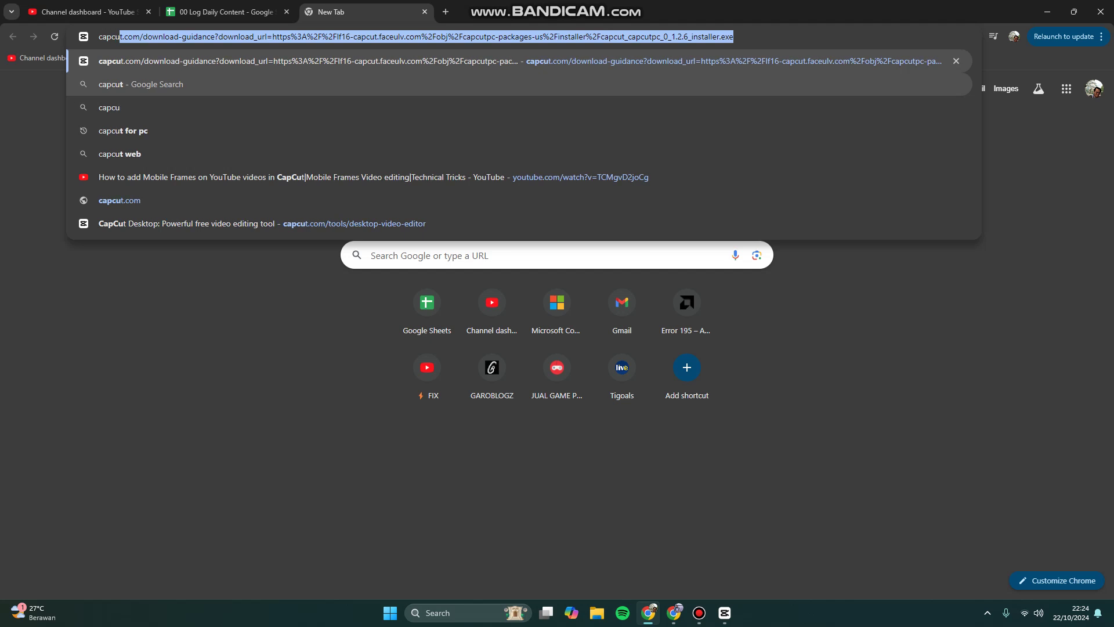
pyautogui.press('Return')
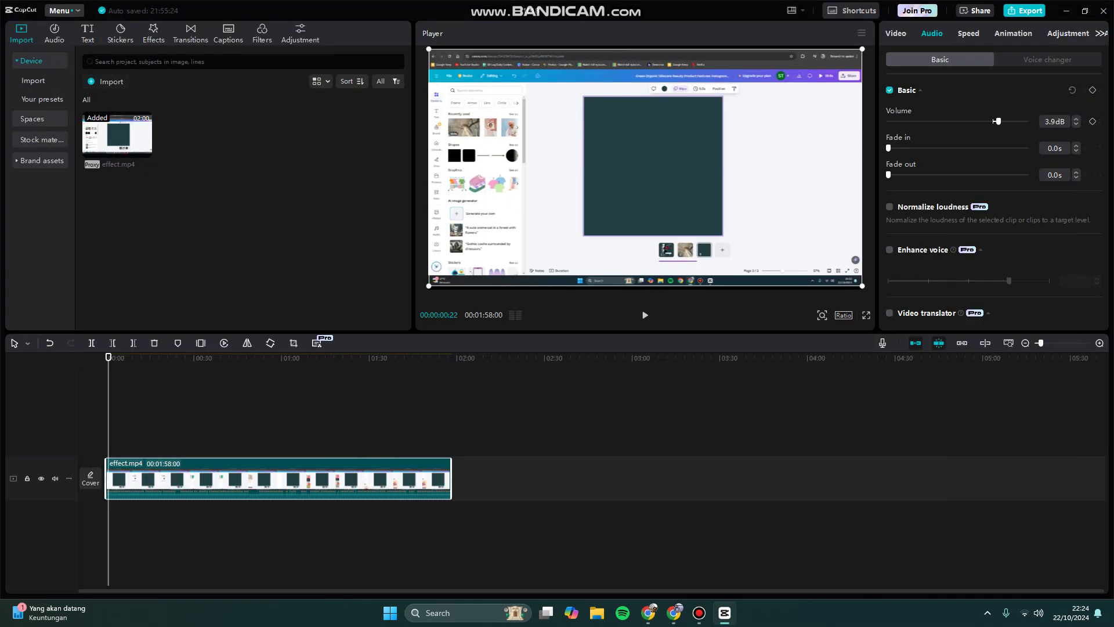
# Step: Close the CapCut download tab in Chrome and minimize Chrome to reveal the editor
pyautogui.click(648, 612)
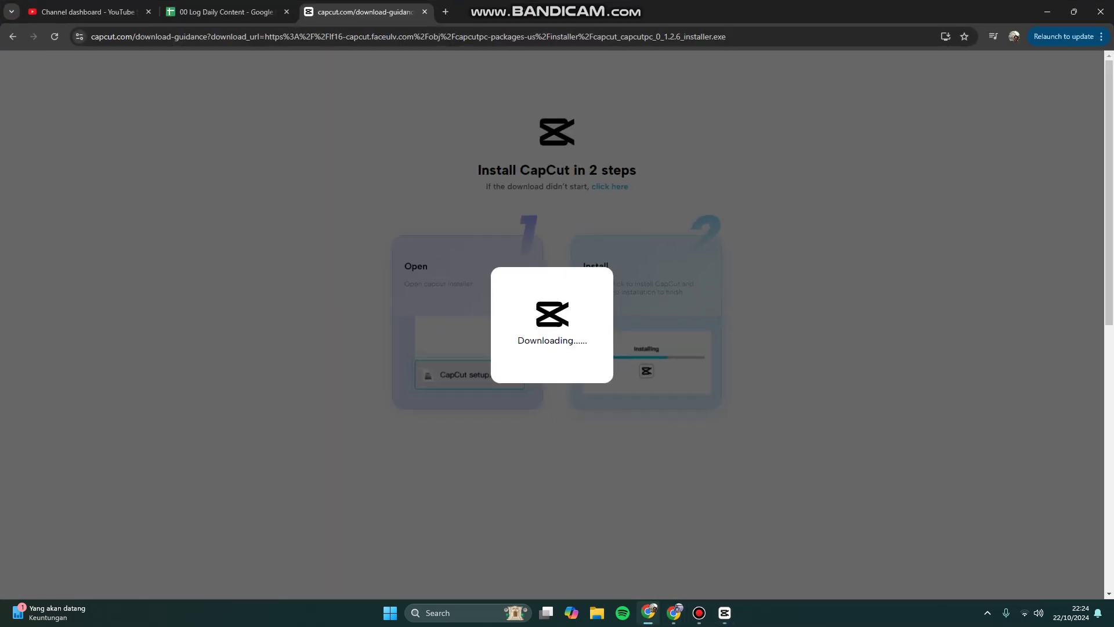
pyautogui.click(425, 11)
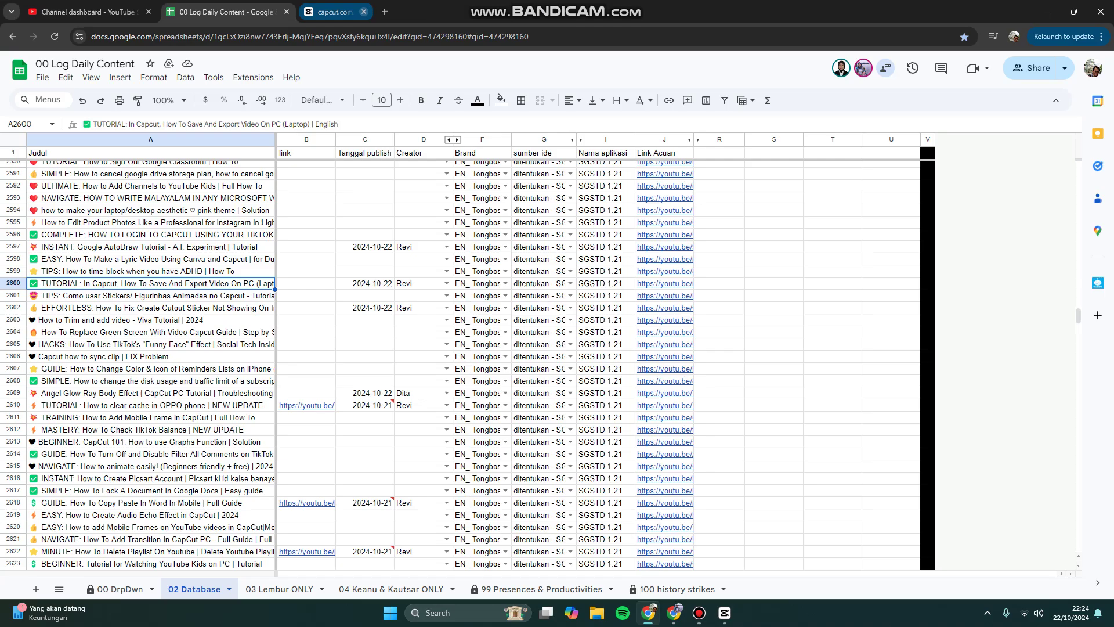
pyautogui.click(1047, 12)
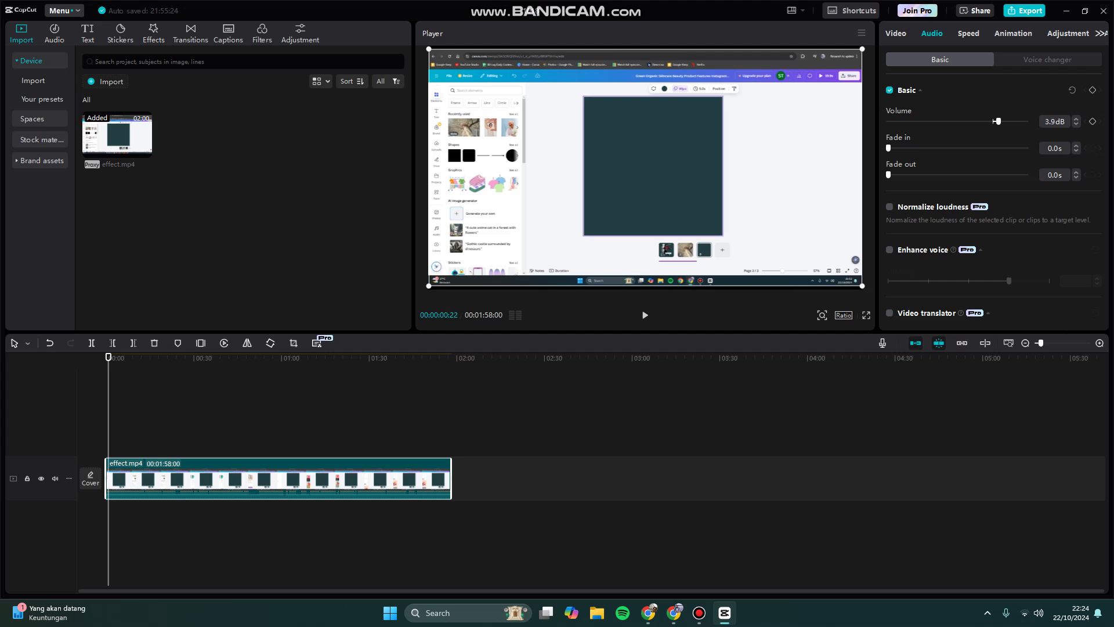
# Step: Open the Export settings and keep the video resolution at 1080P
pyautogui.click(1025, 11)
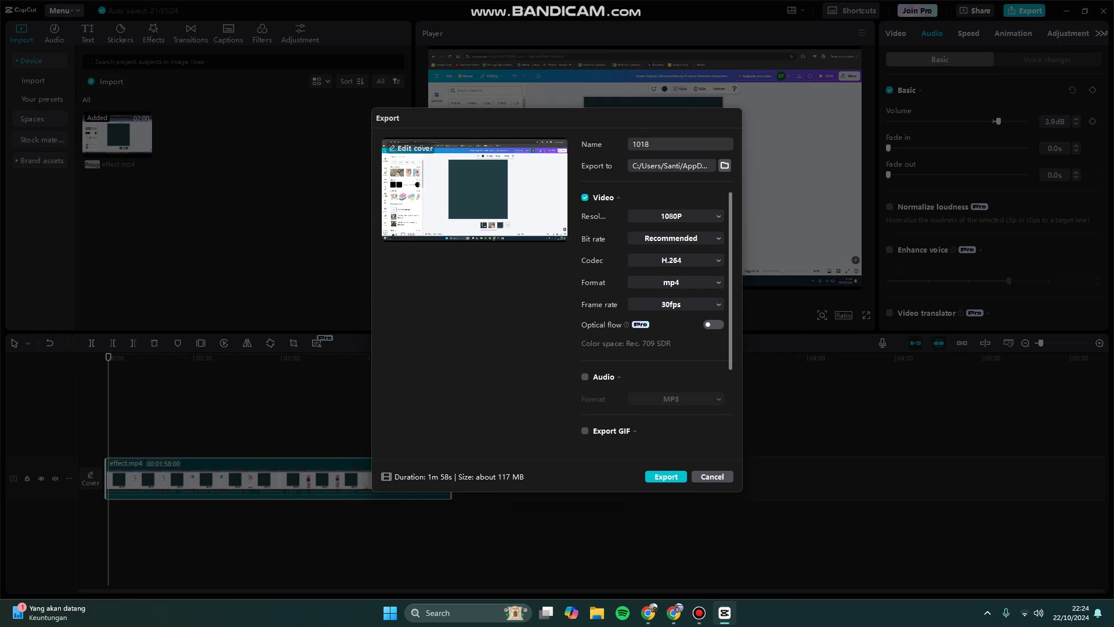
pyautogui.click(674, 217)
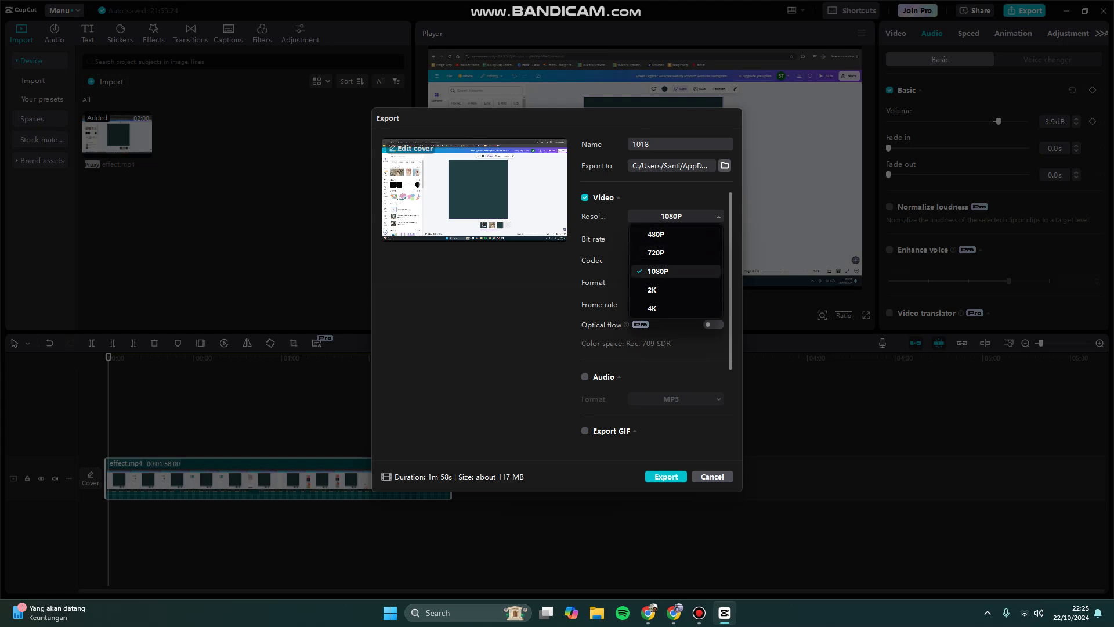
pyautogui.click(658, 270)
# Step: Keep Video enabled in the export after toggling it off and back on
pyautogui.click(603, 198)
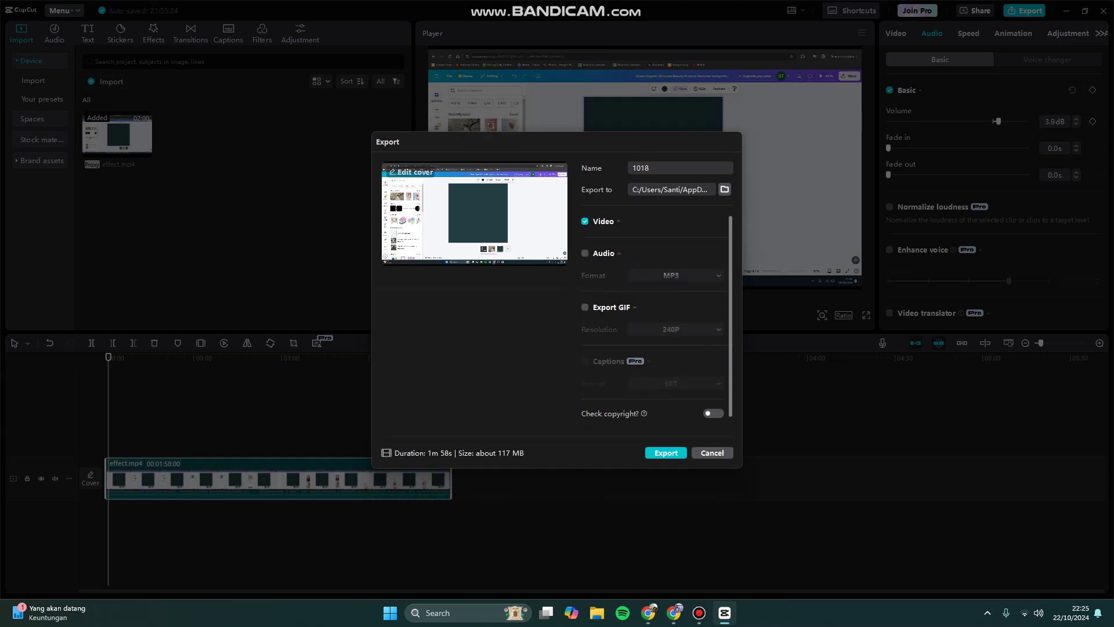
pyautogui.click(585, 221)
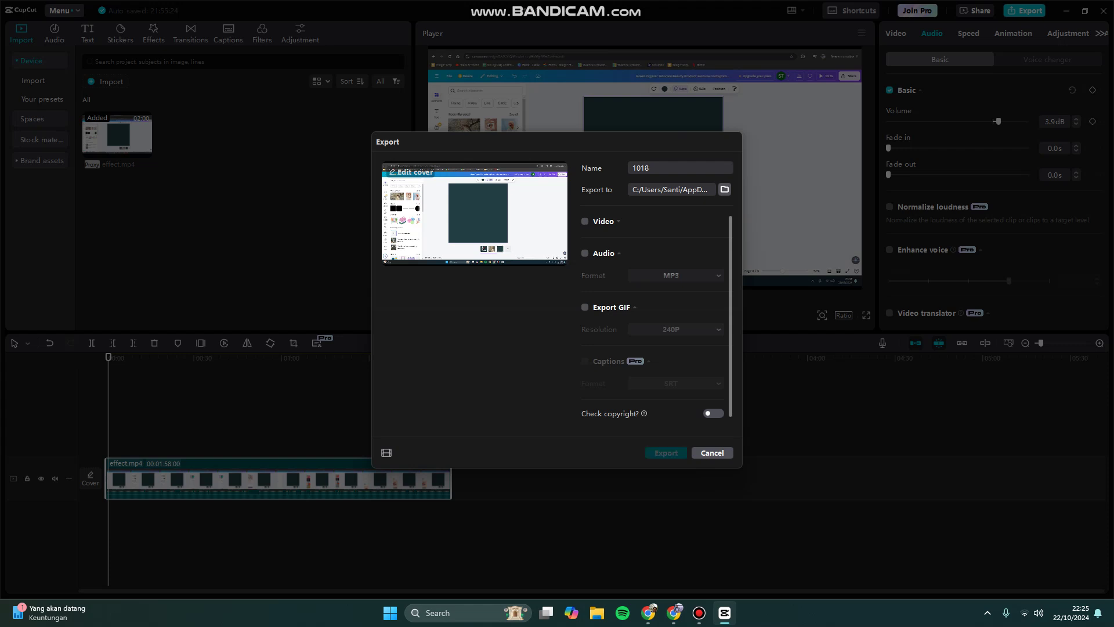
pyautogui.click(603, 253)
pyautogui.click(603, 231)
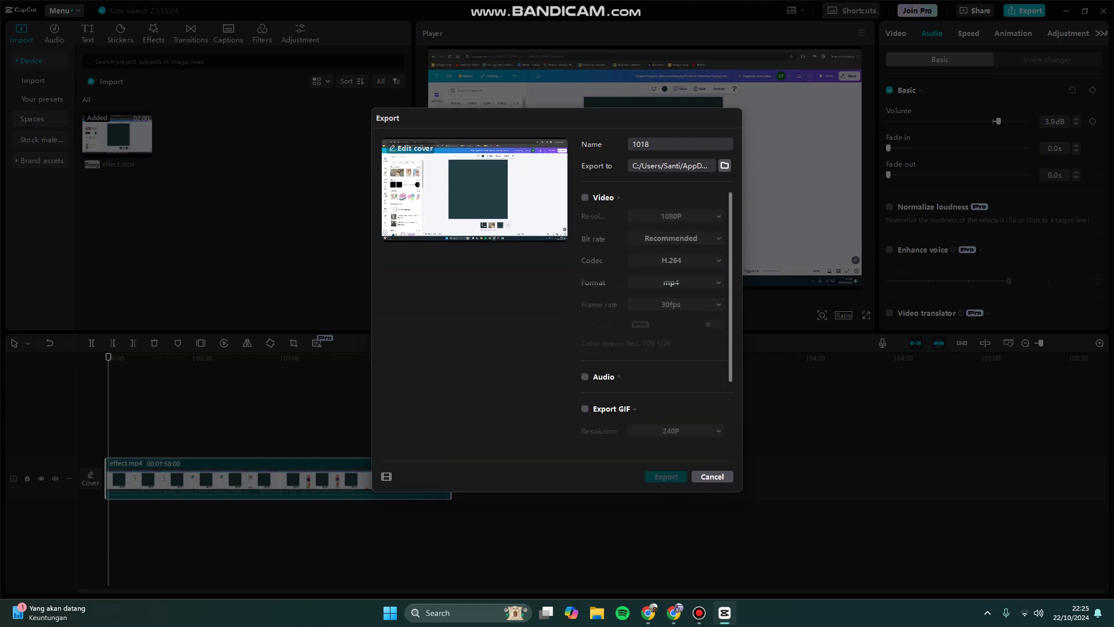
pyautogui.click(585, 198)
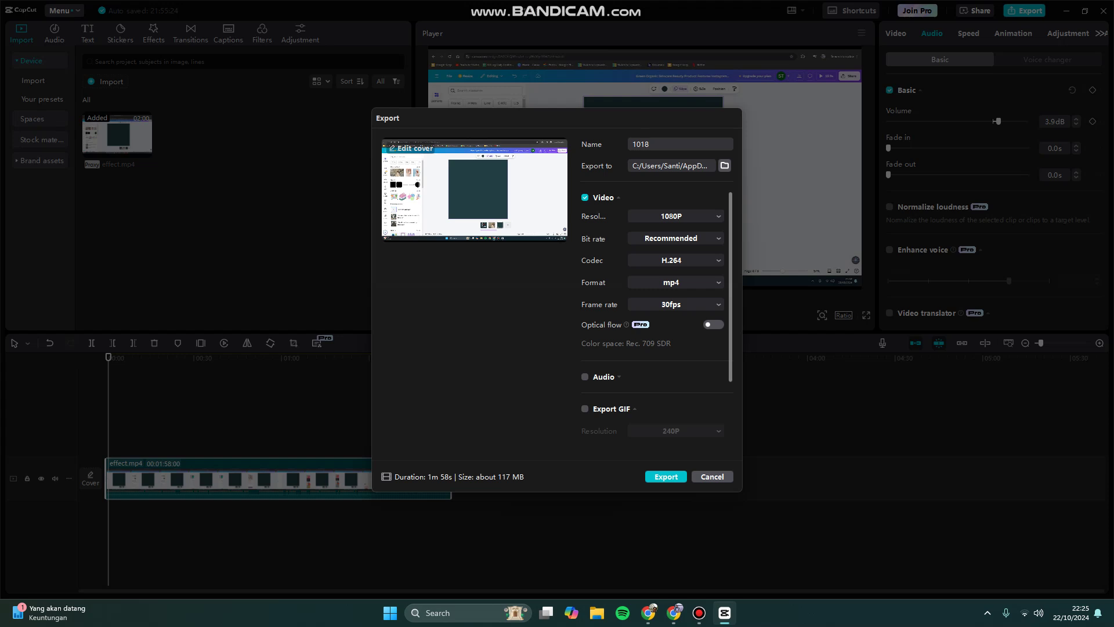
pyautogui.click(603, 198)
# Step: Enable MP3 audio export and a 240P GIF export
pyautogui.click(585, 258)
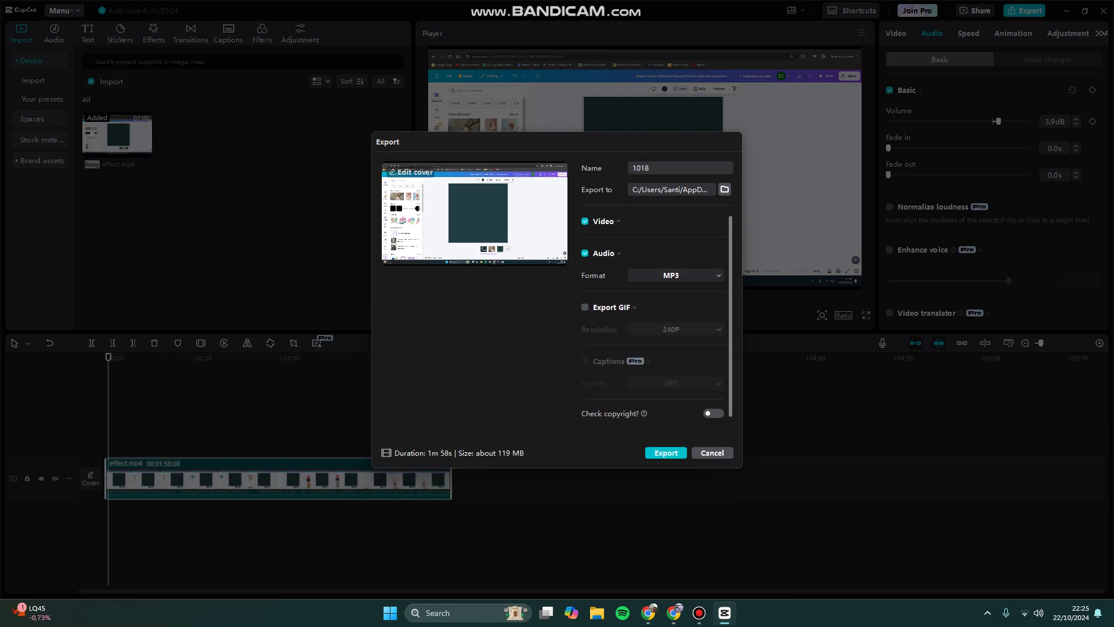
pyautogui.click(585, 307)
pyautogui.click(603, 253)
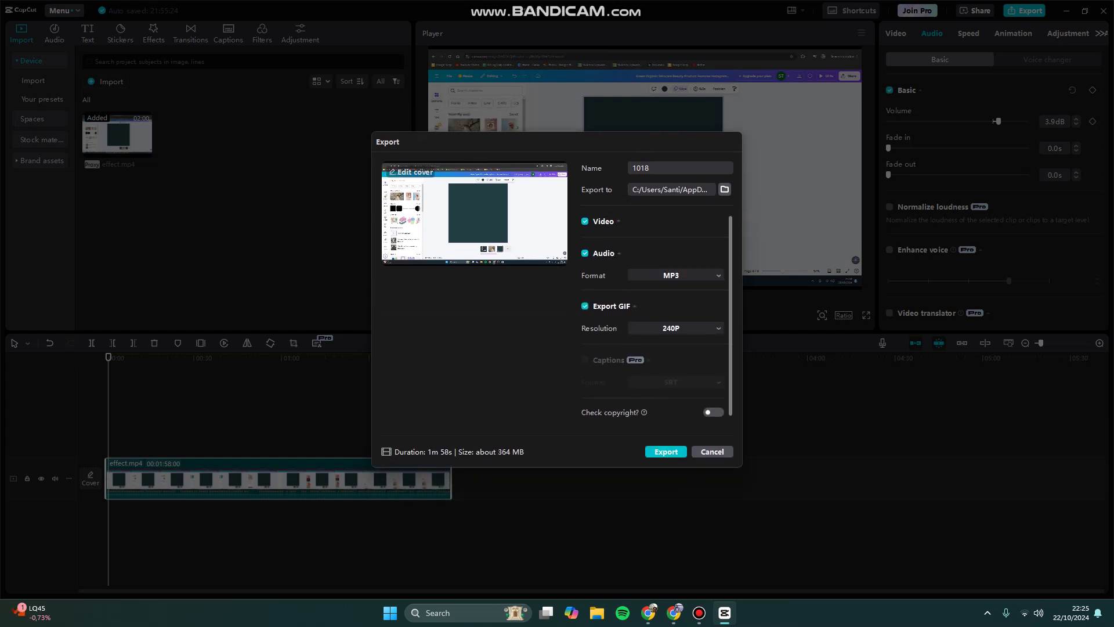
pyautogui.click(675, 275)
pyautogui.click(655, 293)
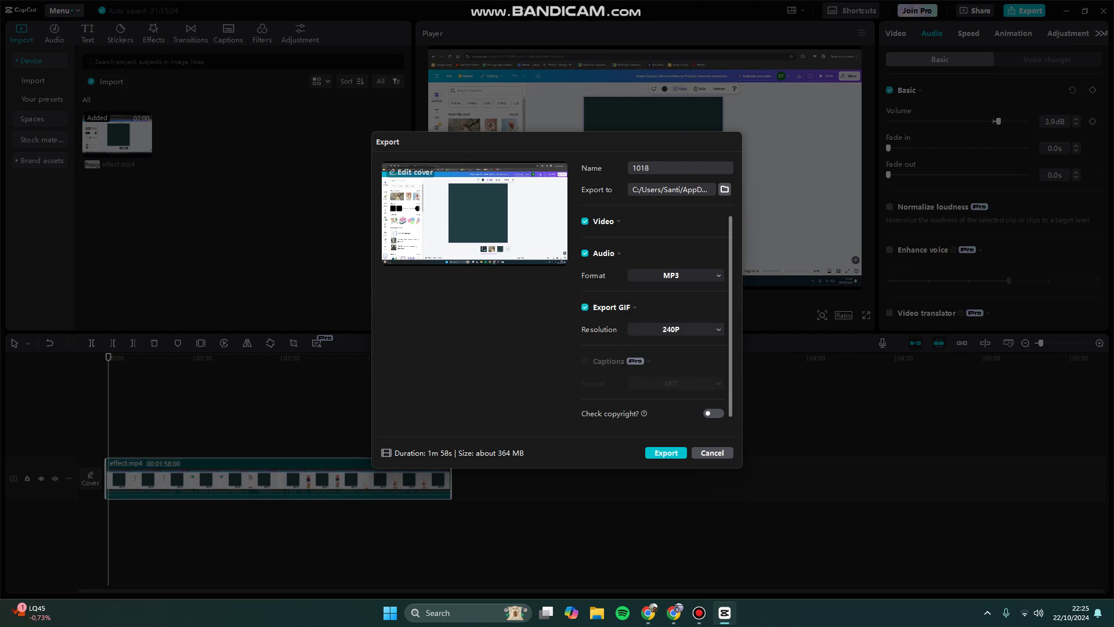
pyautogui.click(603, 254)
pyautogui.click(674, 318)
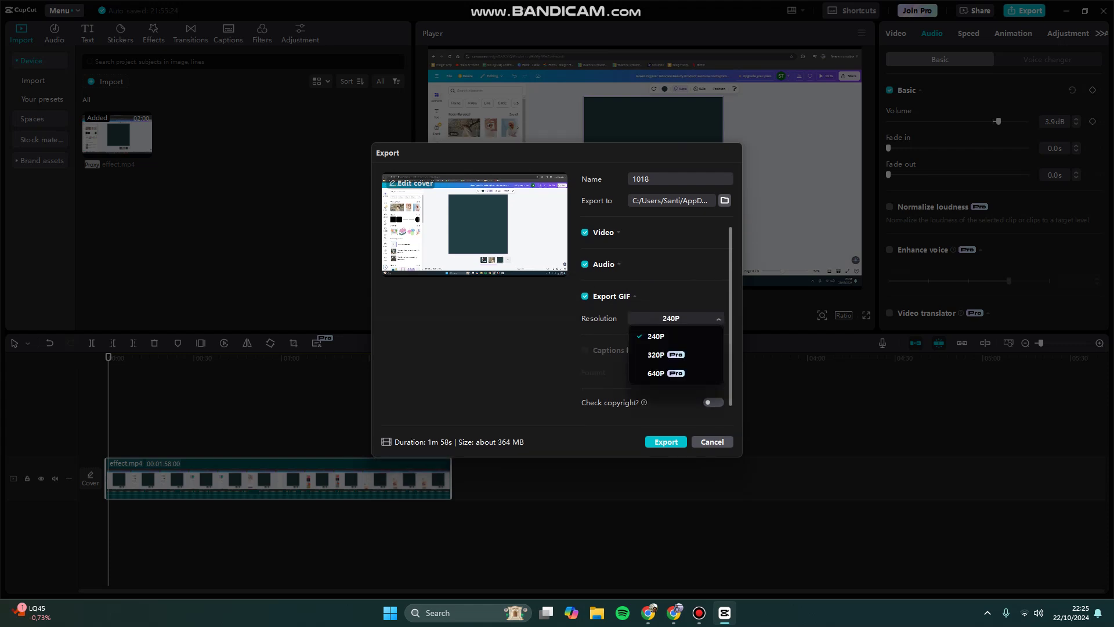
pyautogui.click(656, 337)
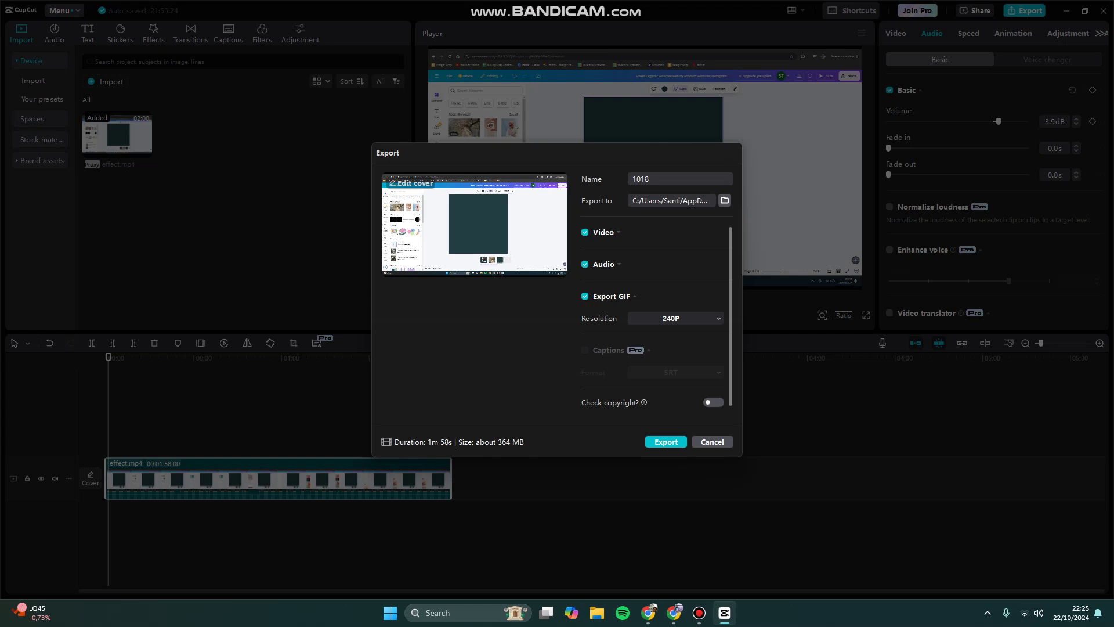
pyautogui.click(713, 402)
pyautogui.click(713, 390)
pyautogui.click(602, 232)
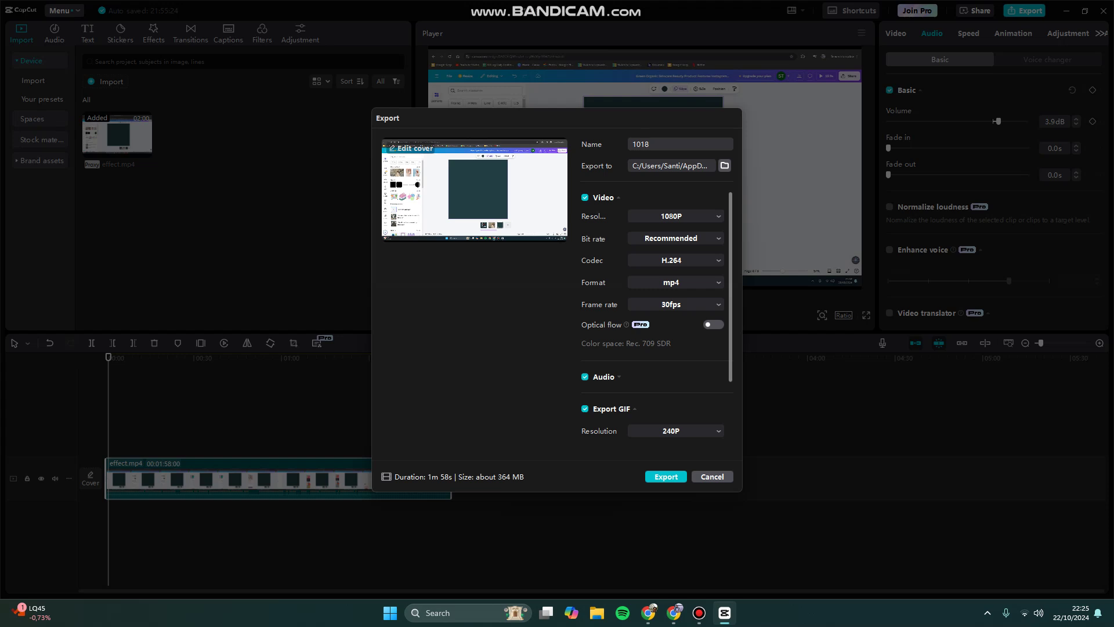